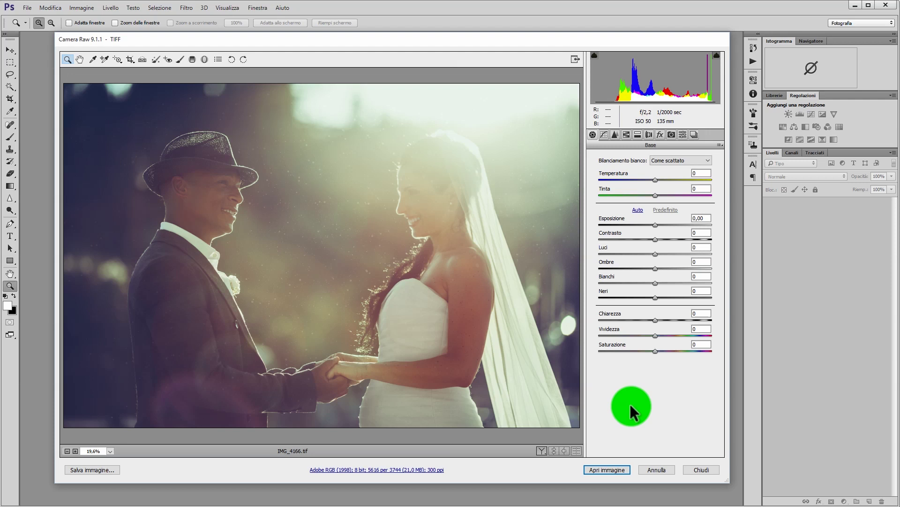
Step: Close the Camera Raw preview and select the L1000377 DNG in the foto tutorial folder
{"action": "left_click", "coordinate": [656, 469]}
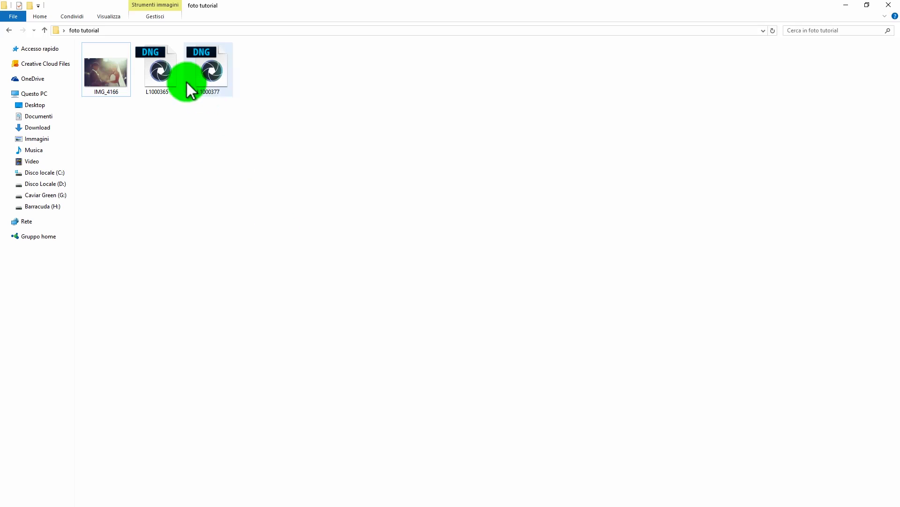
{"action": "left_click", "coordinate": [176, 78]}
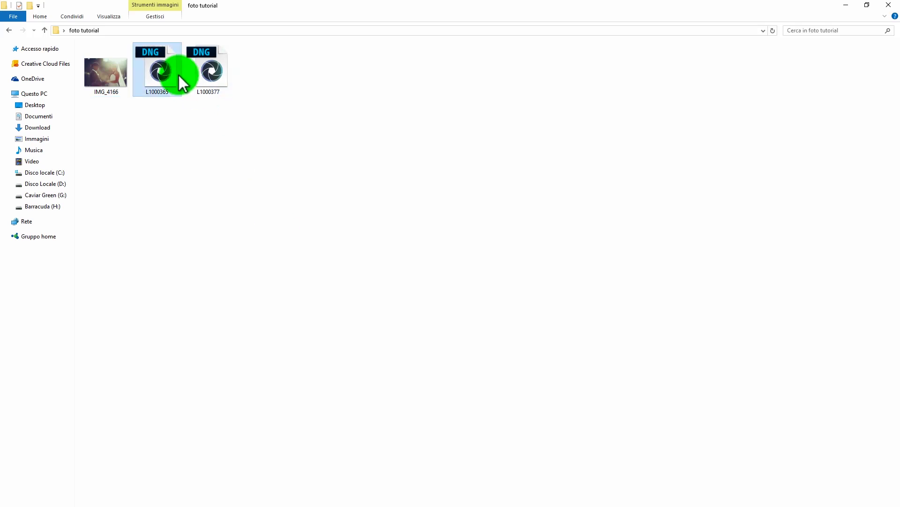
{"action": "left_click", "coordinate": [203, 79]}
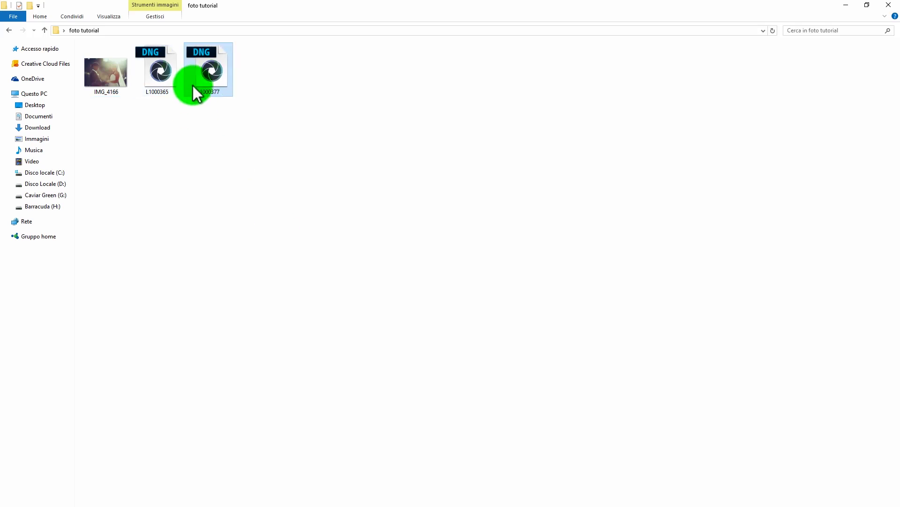
Step: Open L1000377 in Camera Raw and darken its exposure down to -1.00
{"action": "double_click", "coordinate": [192, 85]}
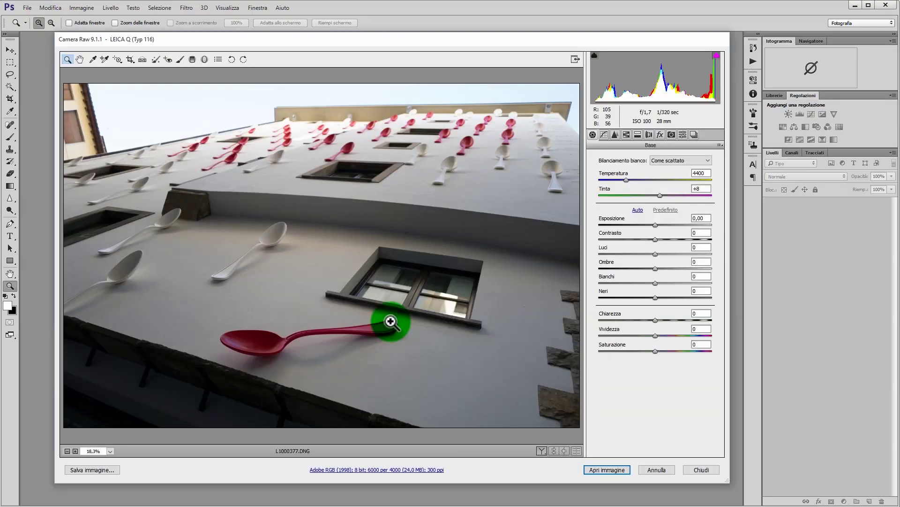
{"action": "mouse_move", "coordinate": [640, 219]}
{"action": "left_mouse_down"}
{"action": "mouse_move", "coordinate": [631, 220]}
{"action": "mouse_move", "coordinate": [637, 235]}
{"action": "left_mouse_up"}
{"action": "left_click_drag", "start_coordinate": [636, 248], "coordinate": [656, 271]}
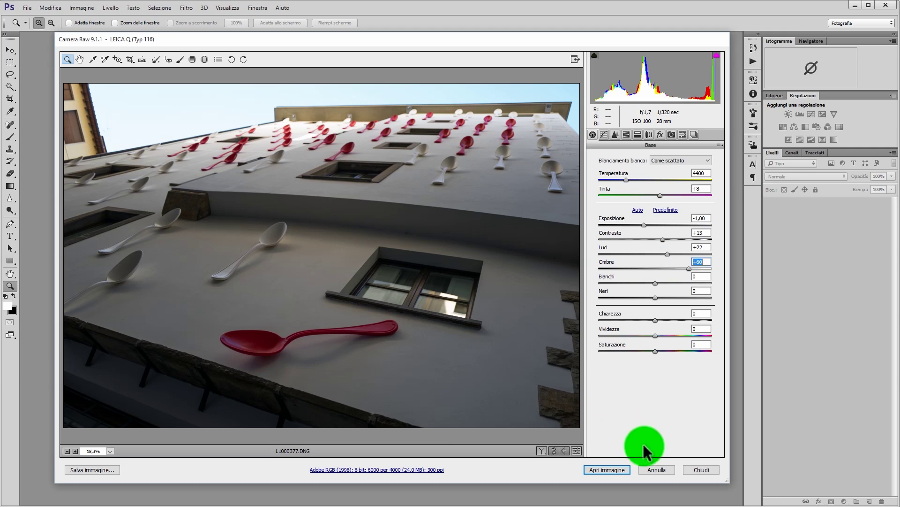
{"action": "left_click", "coordinate": [660, 469]}
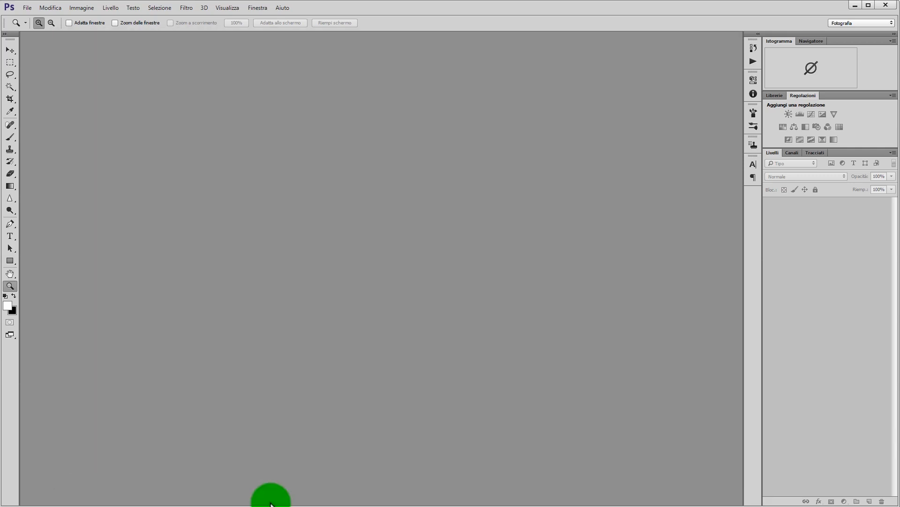
{"action": "left_click", "coordinate": [281, 500]}
{"action": "left_click", "coordinate": [114, 65]}
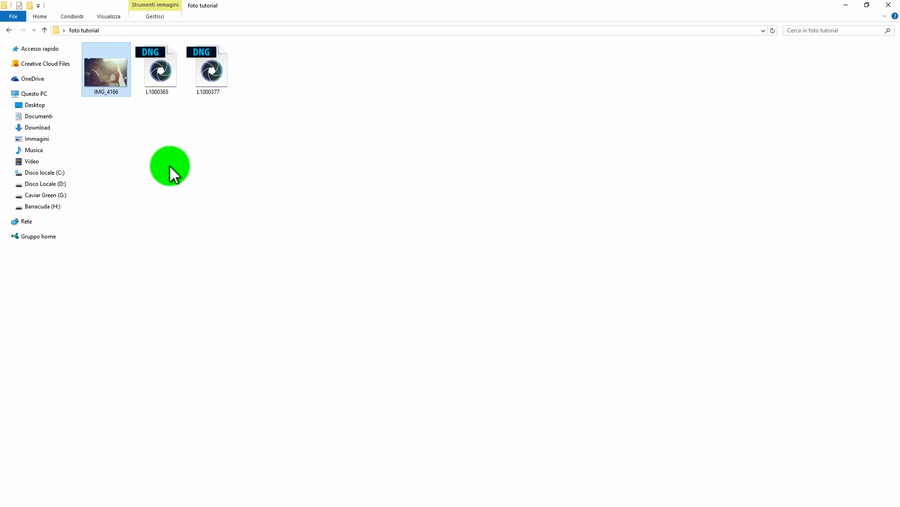
{"action": "left_click", "coordinate": [233, 269]}
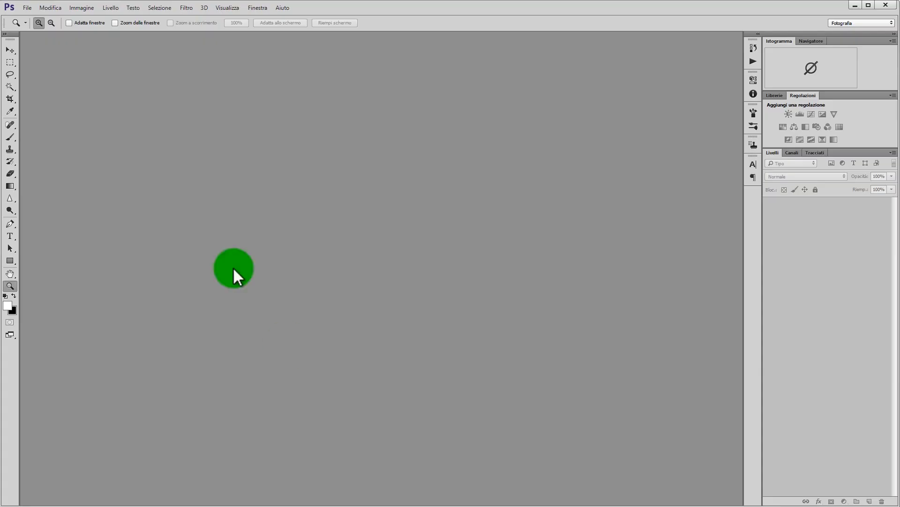
{"action": "left_click", "coordinate": [28, 9]}
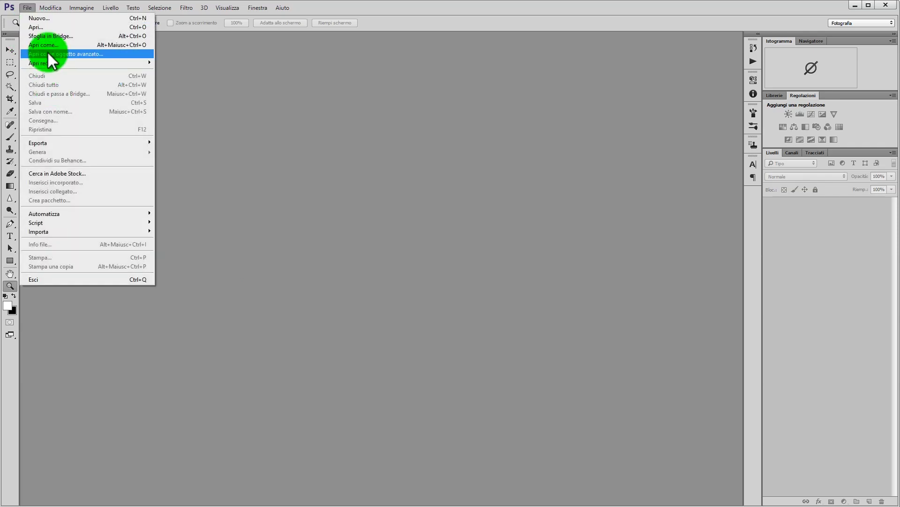
{"action": "left_click", "coordinate": [78, 45]}
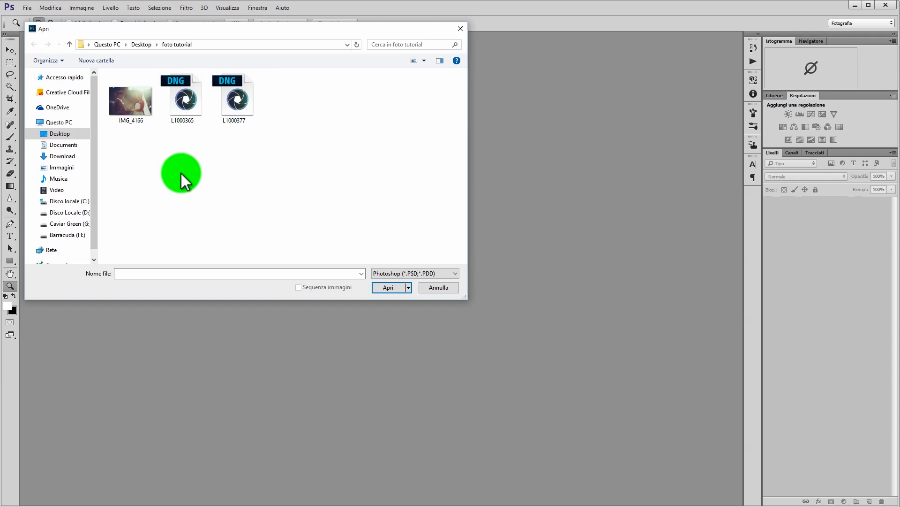
{"action": "left_click", "coordinate": [135, 96]}
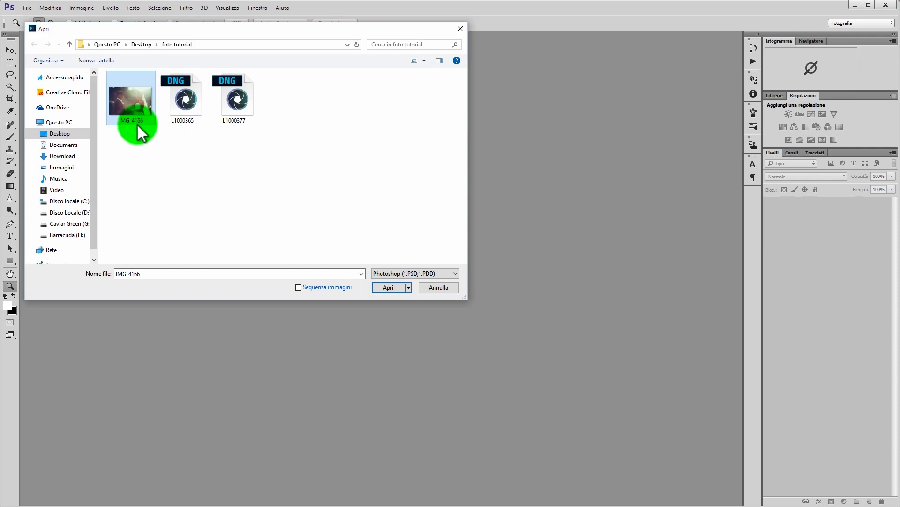
{"action": "left_click", "coordinate": [427, 274]}
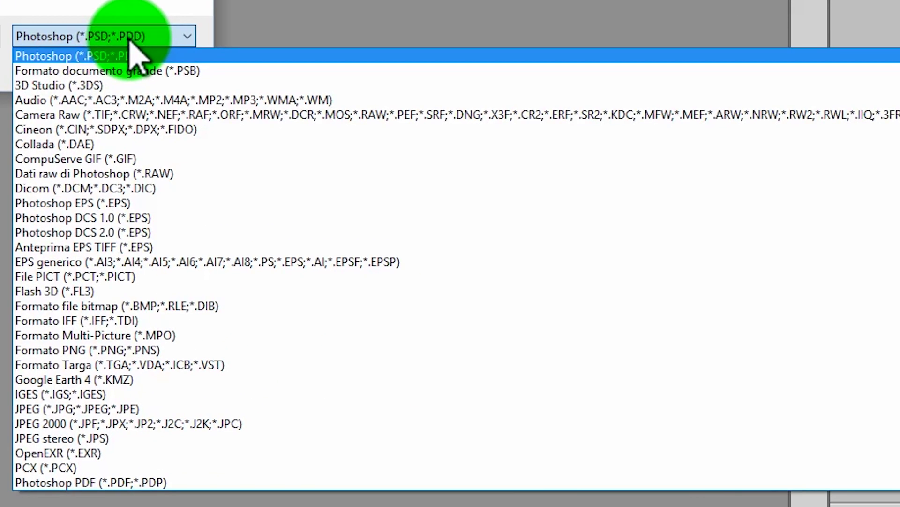
{"action": "left_click", "coordinate": [160, 114]}
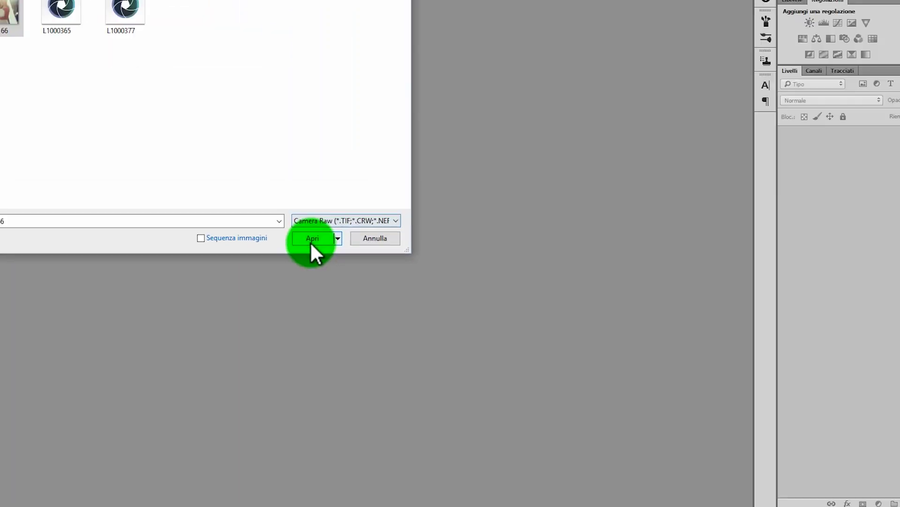
{"action": "left_click", "coordinate": [312, 239]}
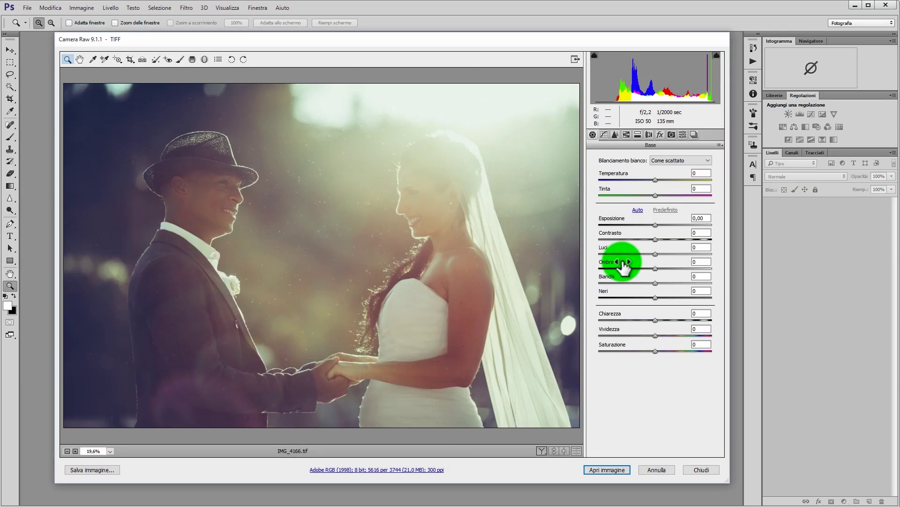
{"action": "left_click", "coordinate": [657, 469]}
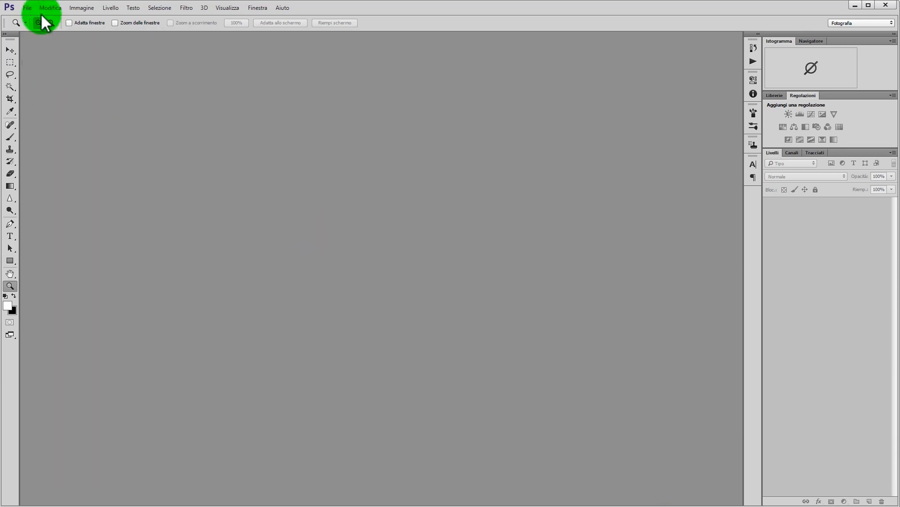
Step: Open IMG_4166 through File > Apri come with Camera Raw as the file type
{"action": "left_click", "coordinate": [28, 8]}
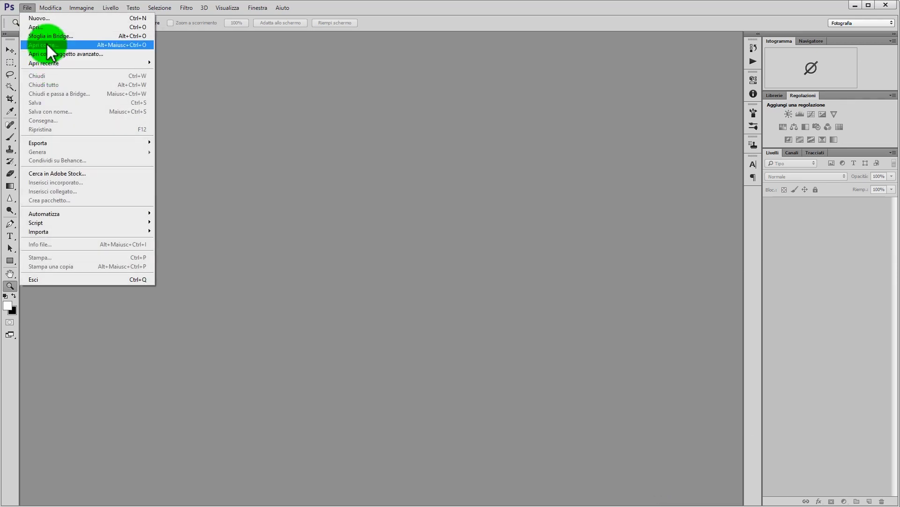
{"action": "left_click", "coordinate": [47, 45]}
{"action": "left_click", "coordinate": [432, 274]}
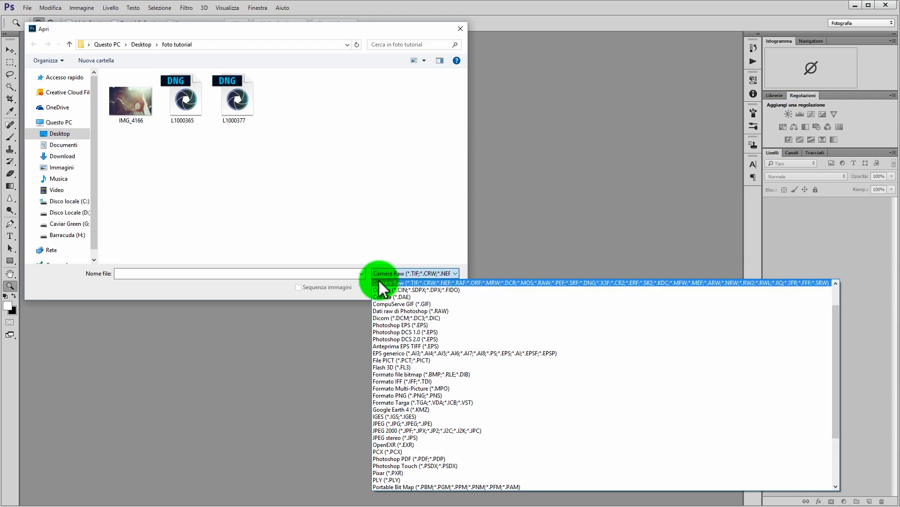
{"action": "left_click", "coordinate": [400, 283]}
{"action": "double_click", "coordinate": [144, 111]}
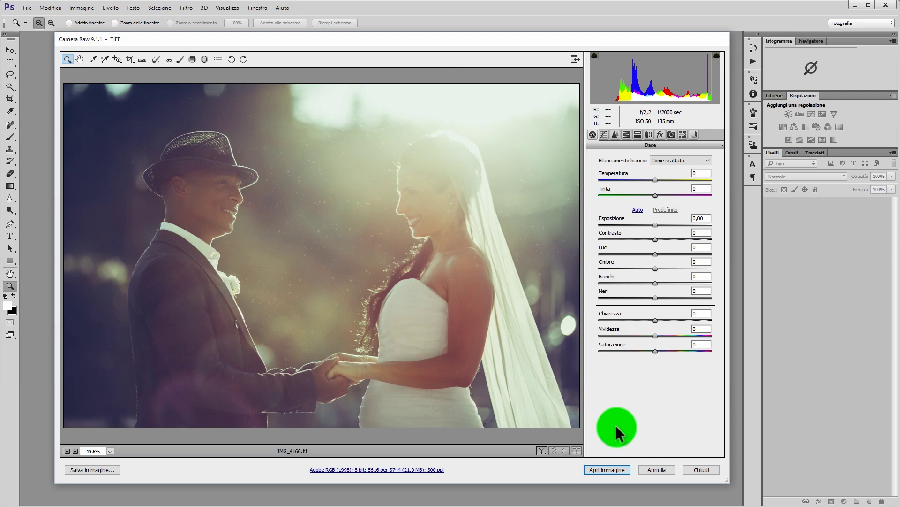
Step: Open IMG_4166 as a Photoshop document and copy Sfondo to Livello 1 with Ctrl+J
{"action": "key", "text": "Return"}
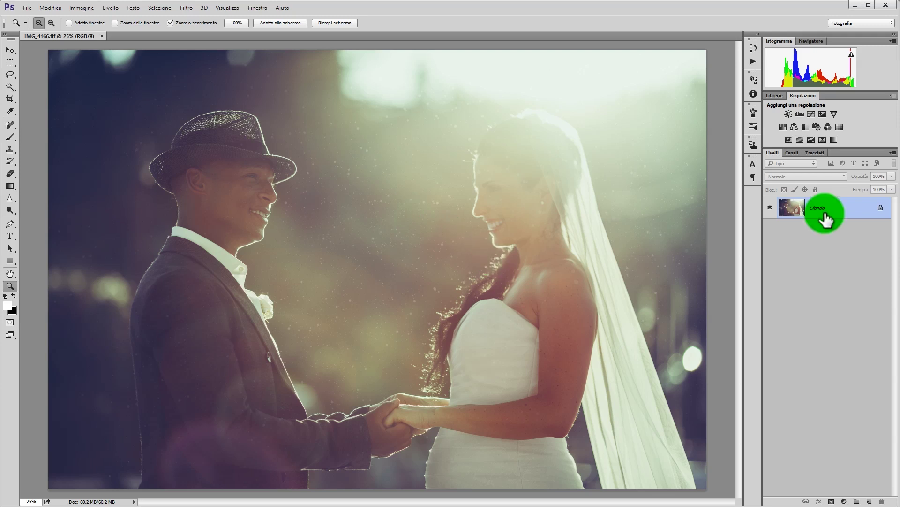
{"action": "key", "text": "ctrl+j"}
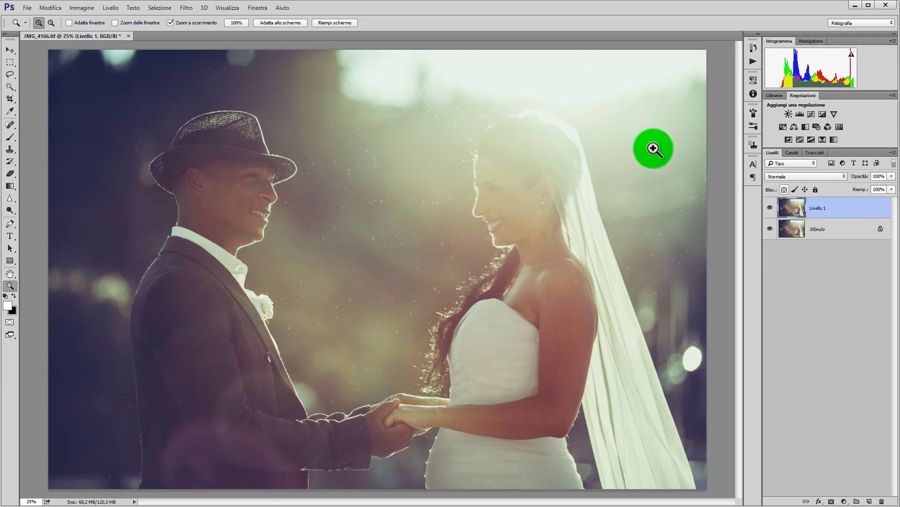
{"action": "left_click", "coordinate": [191, 10]}
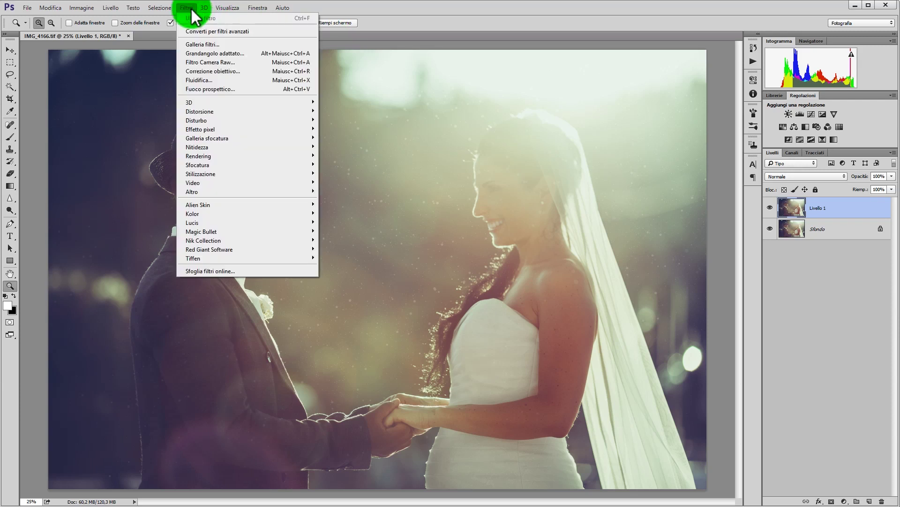
{"action": "left_click", "coordinate": [209, 62]}
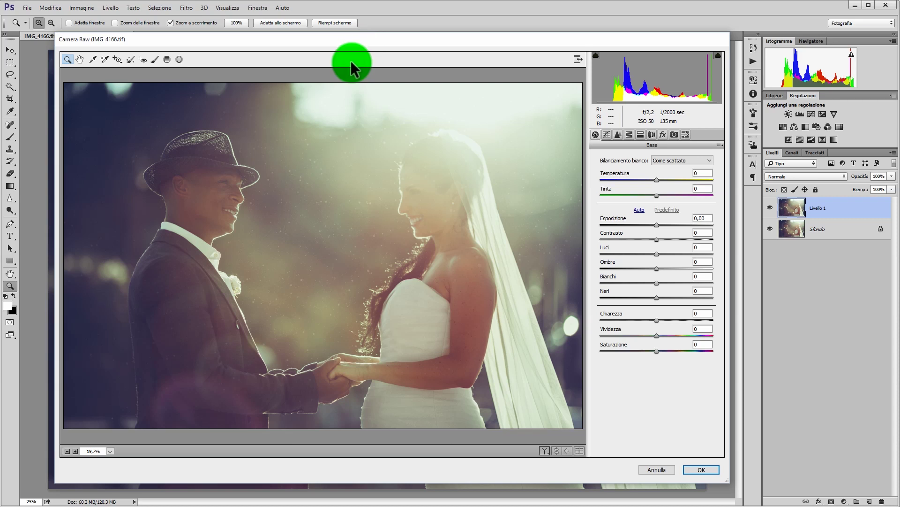
{"action": "left_click", "coordinate": [685, 134]}
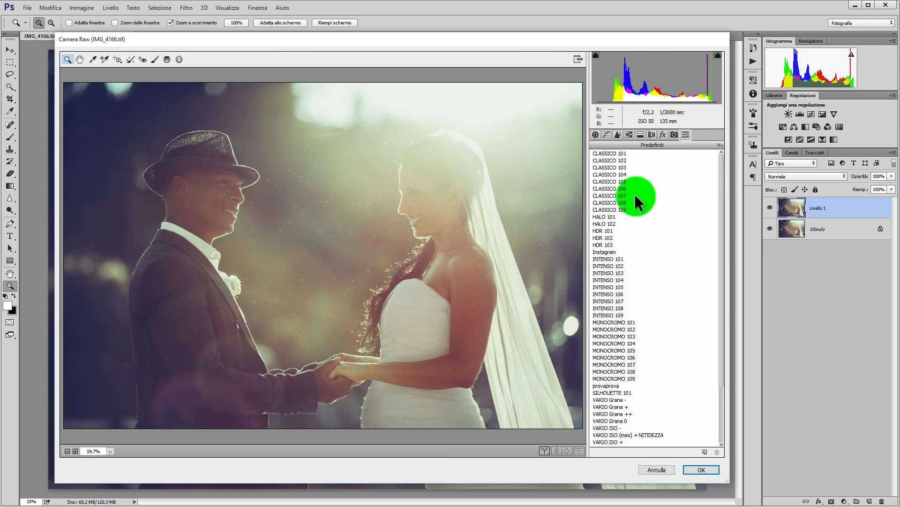
{"action": "left_click", "coordinate": [637, 351]}
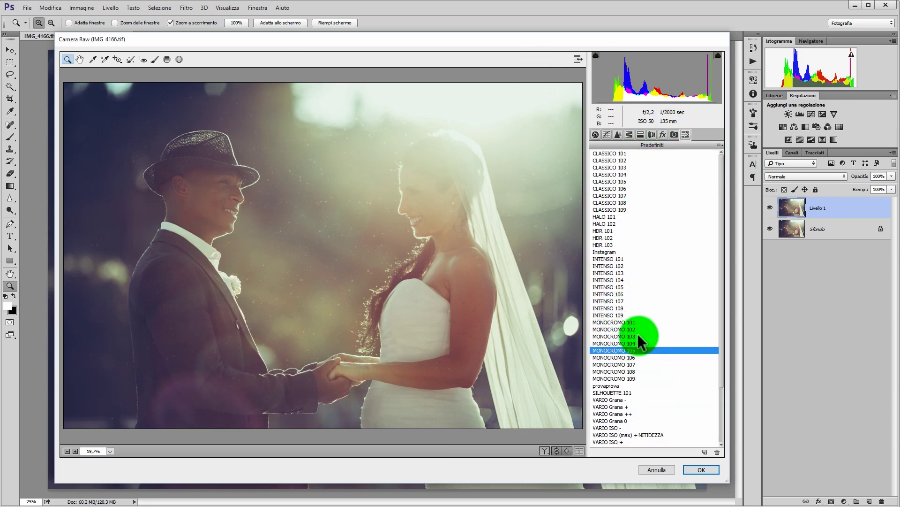
{"action": "left_click", "coordinate": [634, 322]}
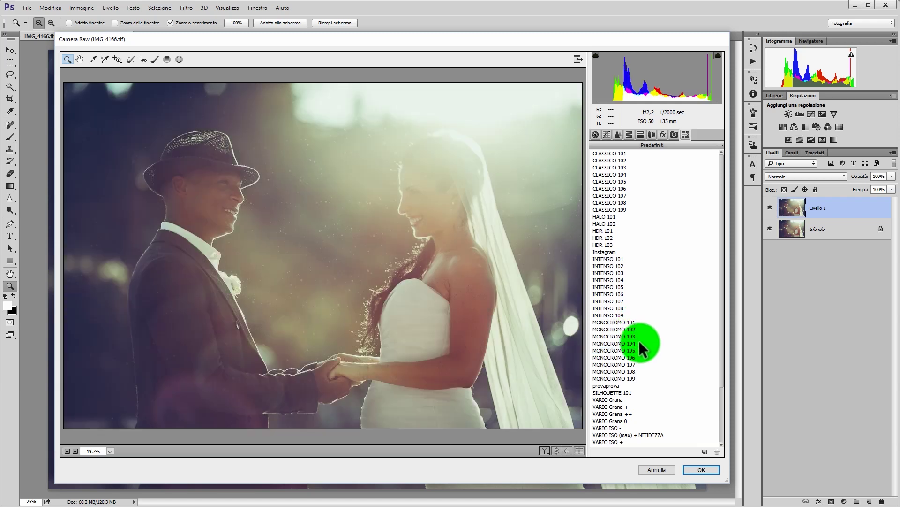
{"action": "left_click", "coordinate": [635, 336]}
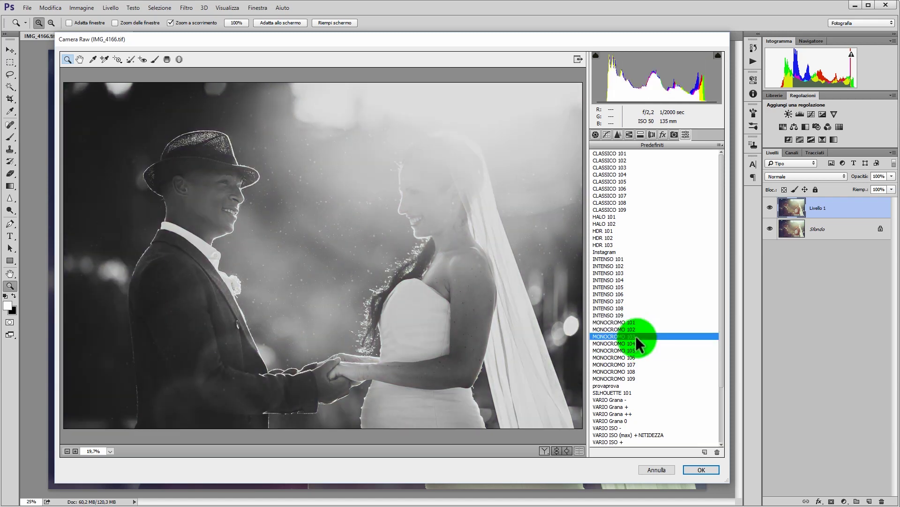
{"action": "left_click", "coordinate": [638, 372]}
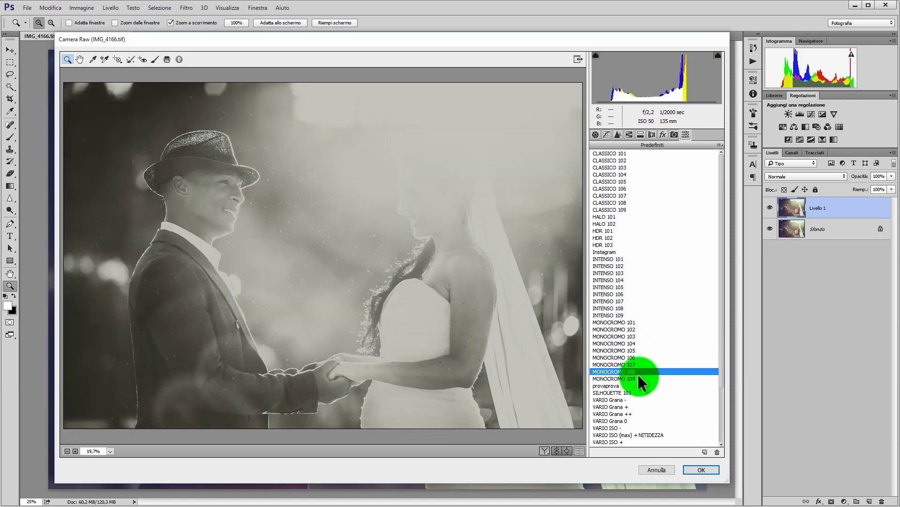
{"action": "left_click", "coordinate": [641, 378]}
{"action": "left_click", "coordinate": [659, 470]}
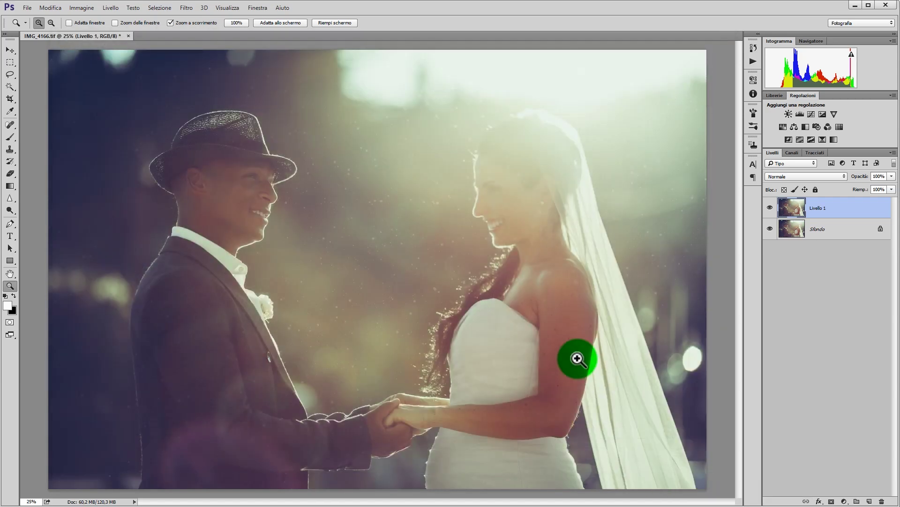